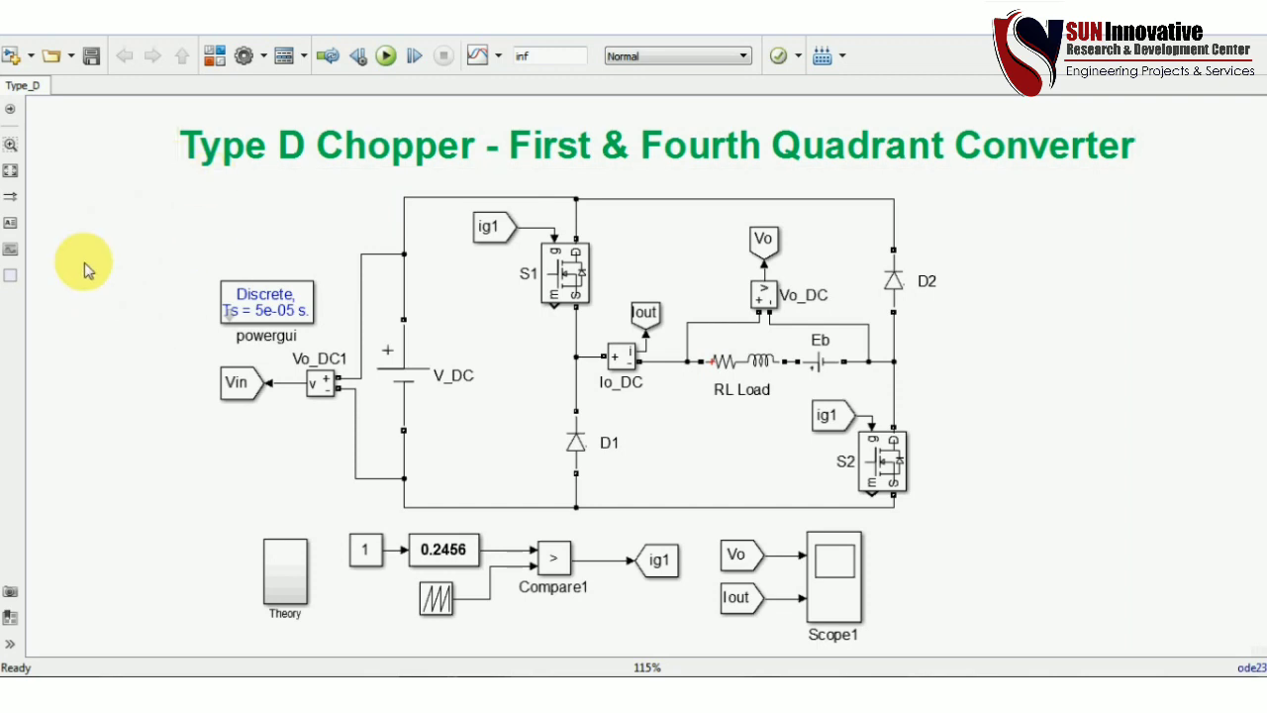
left_click(283, 142)
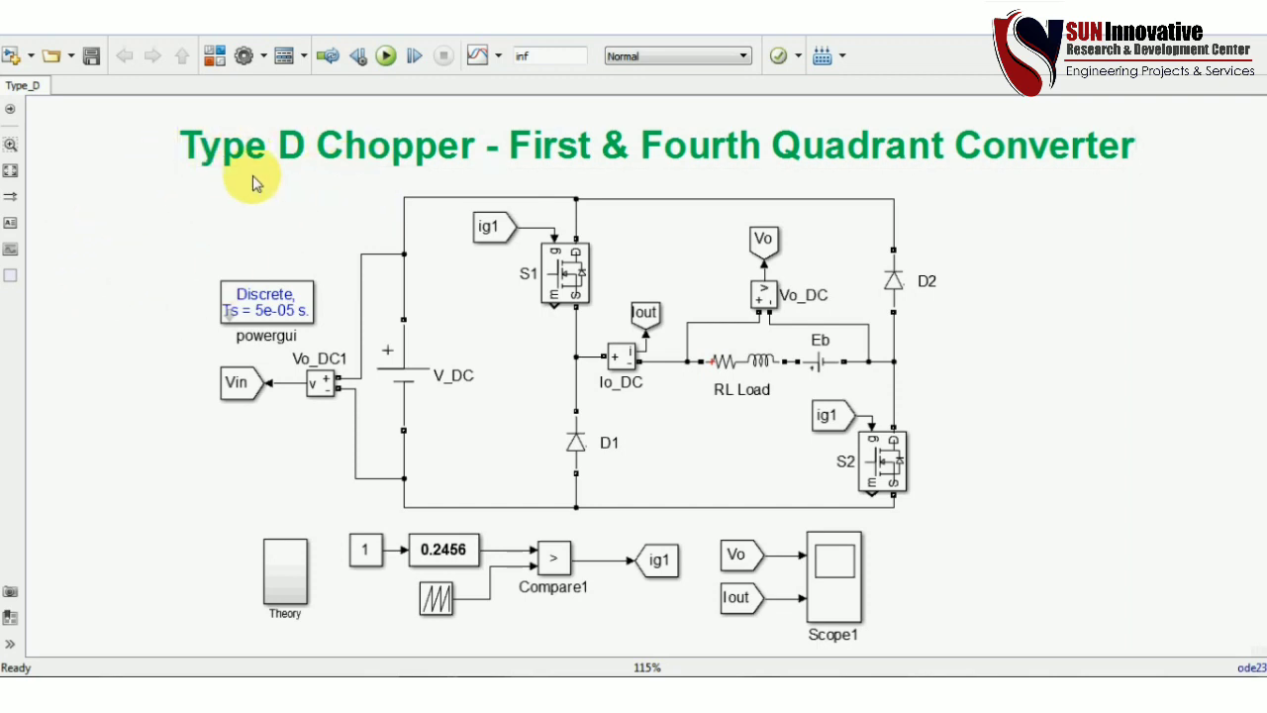
left_click(136, 218)
left_click(452, 147)
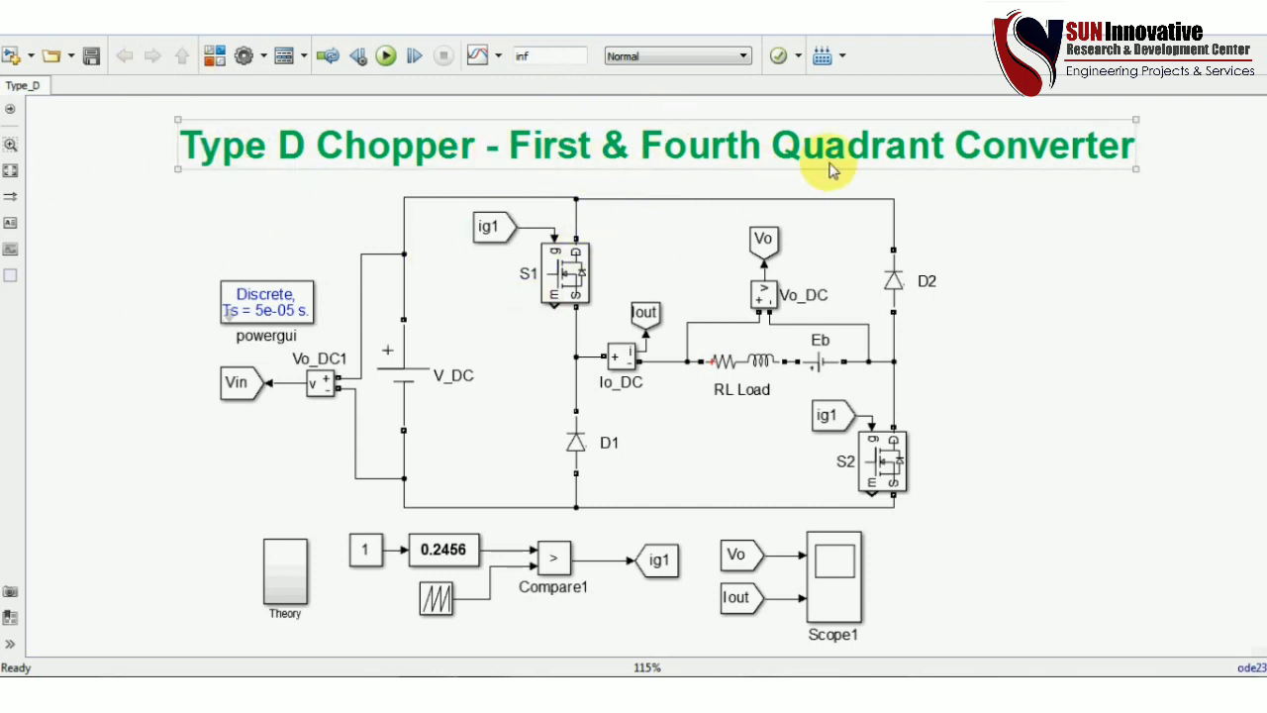
left_click(1116, 243)
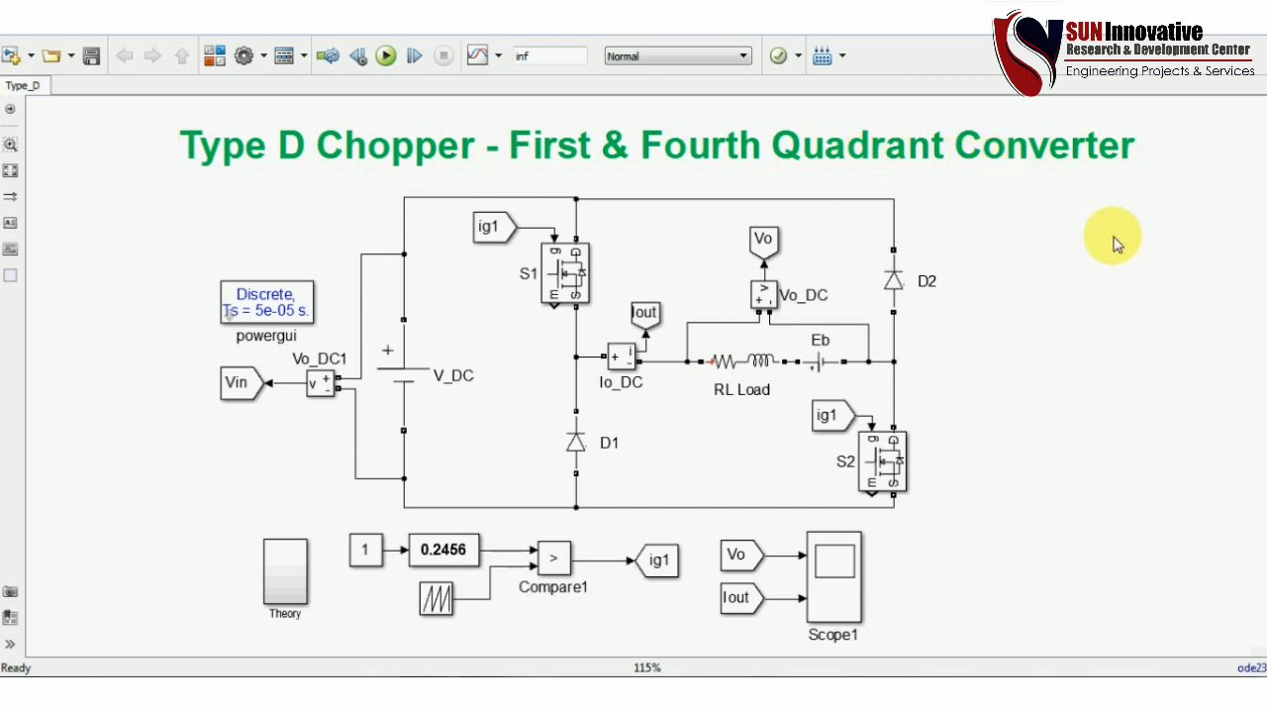
left_click(646, 117)
left_click(660, 230)
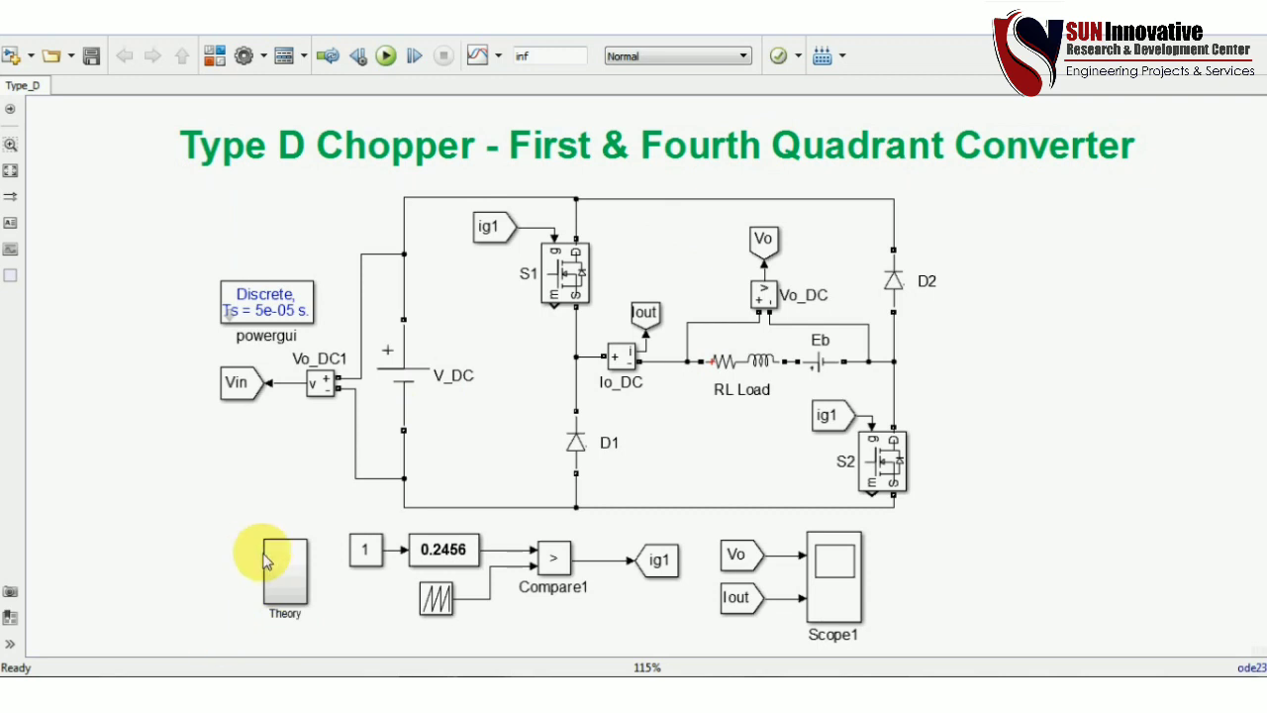
Step: Open the Theory subsystem, fit its contents to the view and examine the chopper circuit, quadrant diagram and reference waveforms
double_click(278, 570)
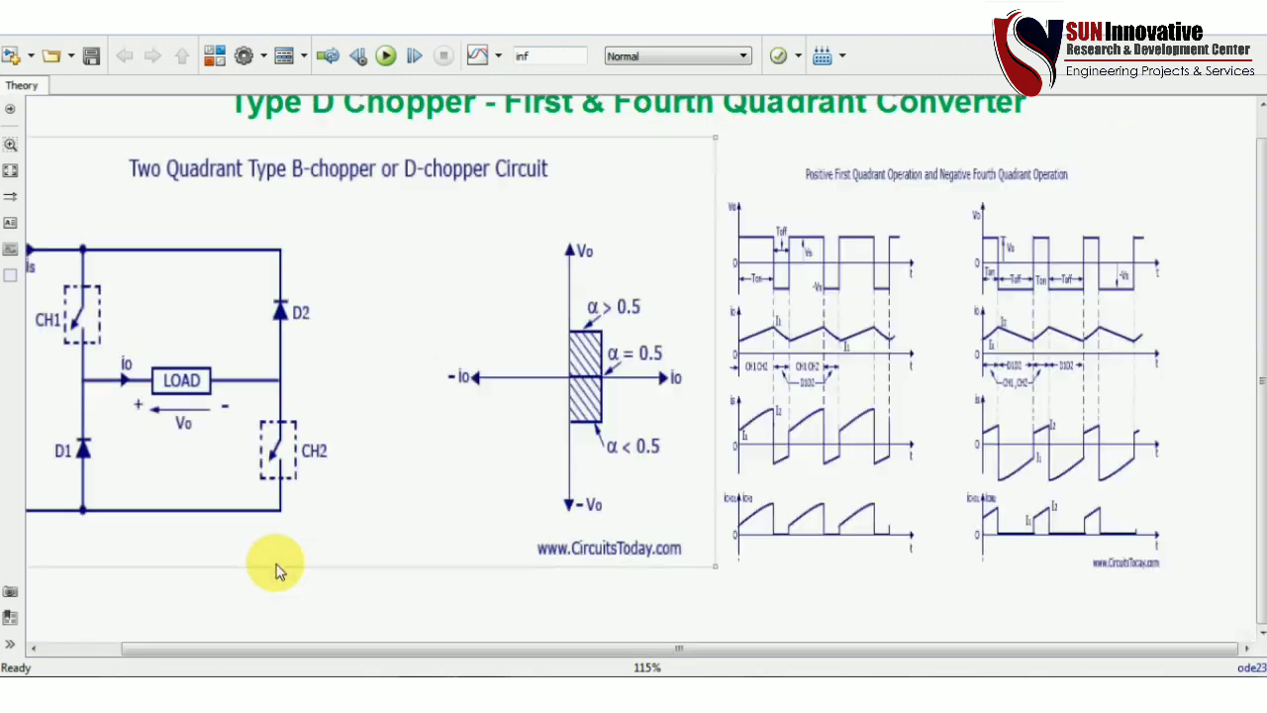
left_click(10, 170)
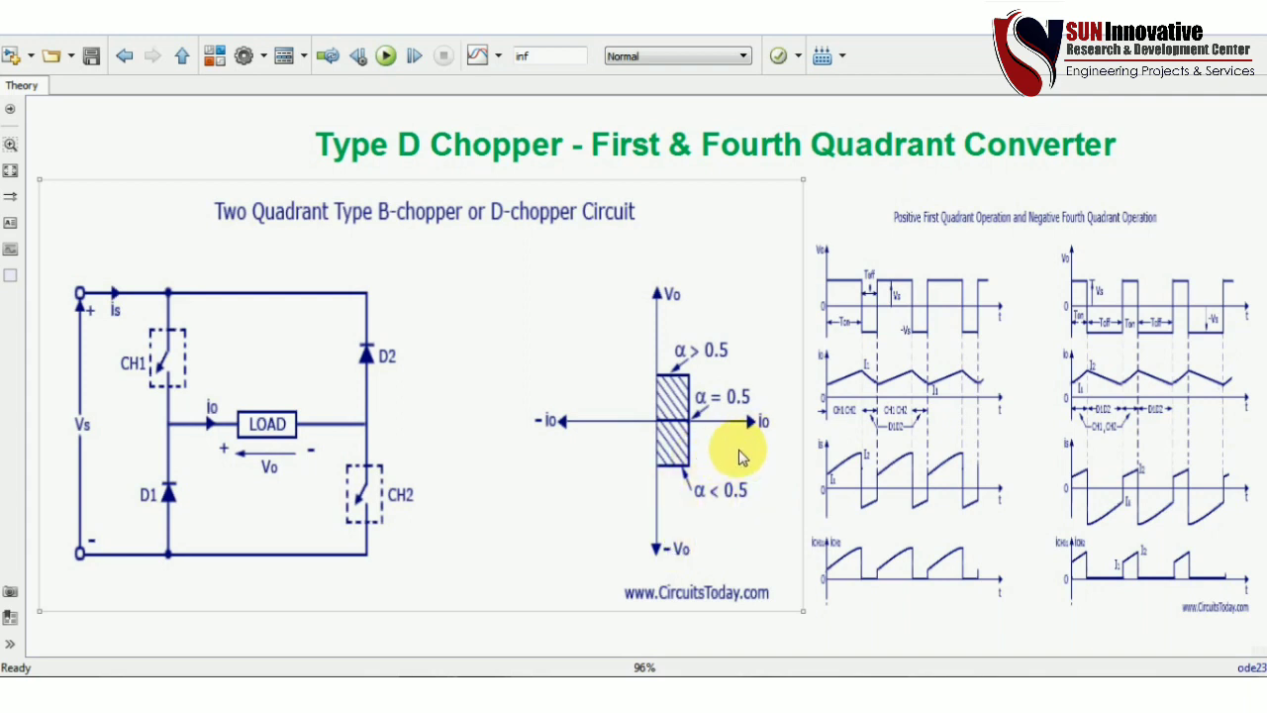
left_click(920, 546)
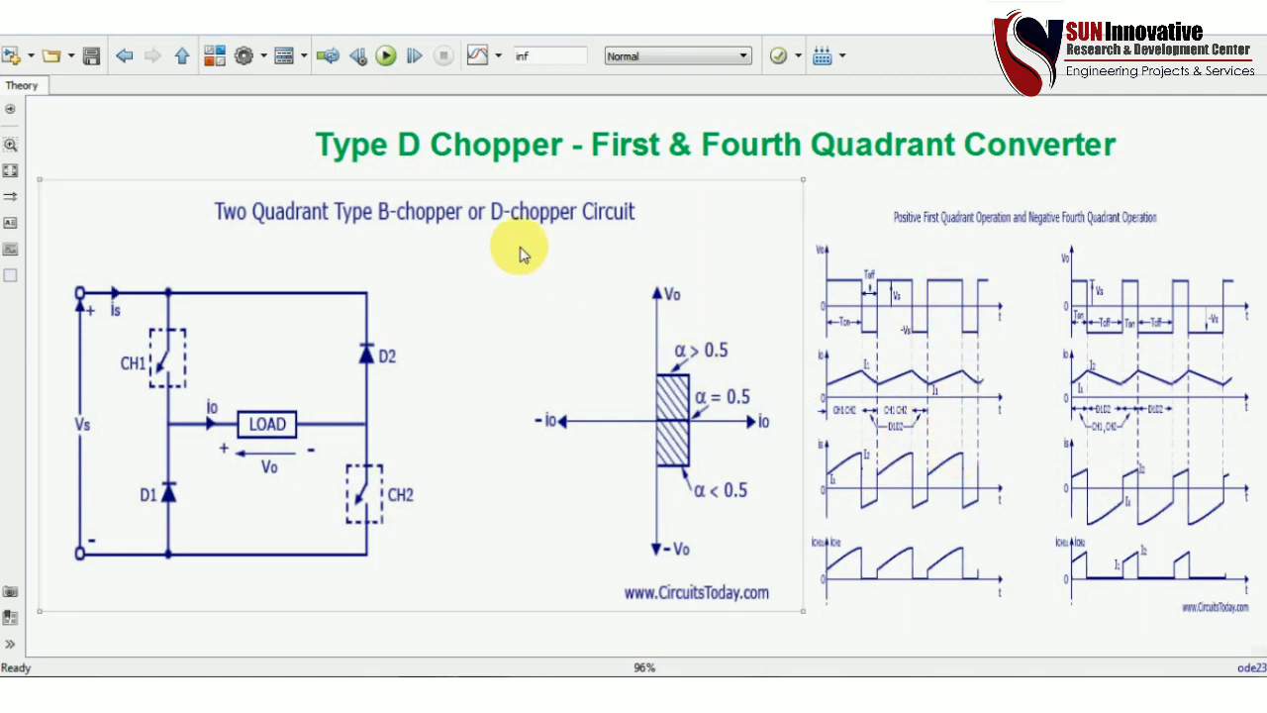
Step: Return to the top-level Type_D model and examine the power circuit, the ig1 gate pulse generator and the simulation stop time
left_click(179, 60)
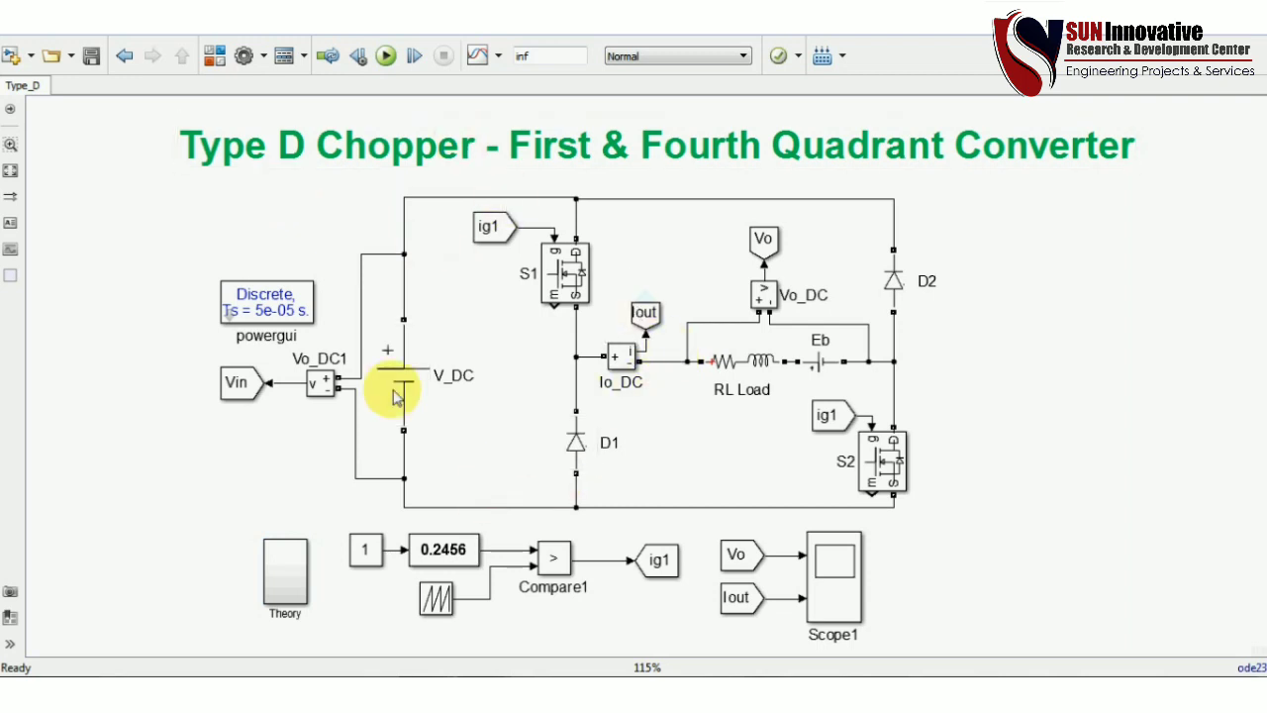
left_click_drag(194, 218, 1166, 614)
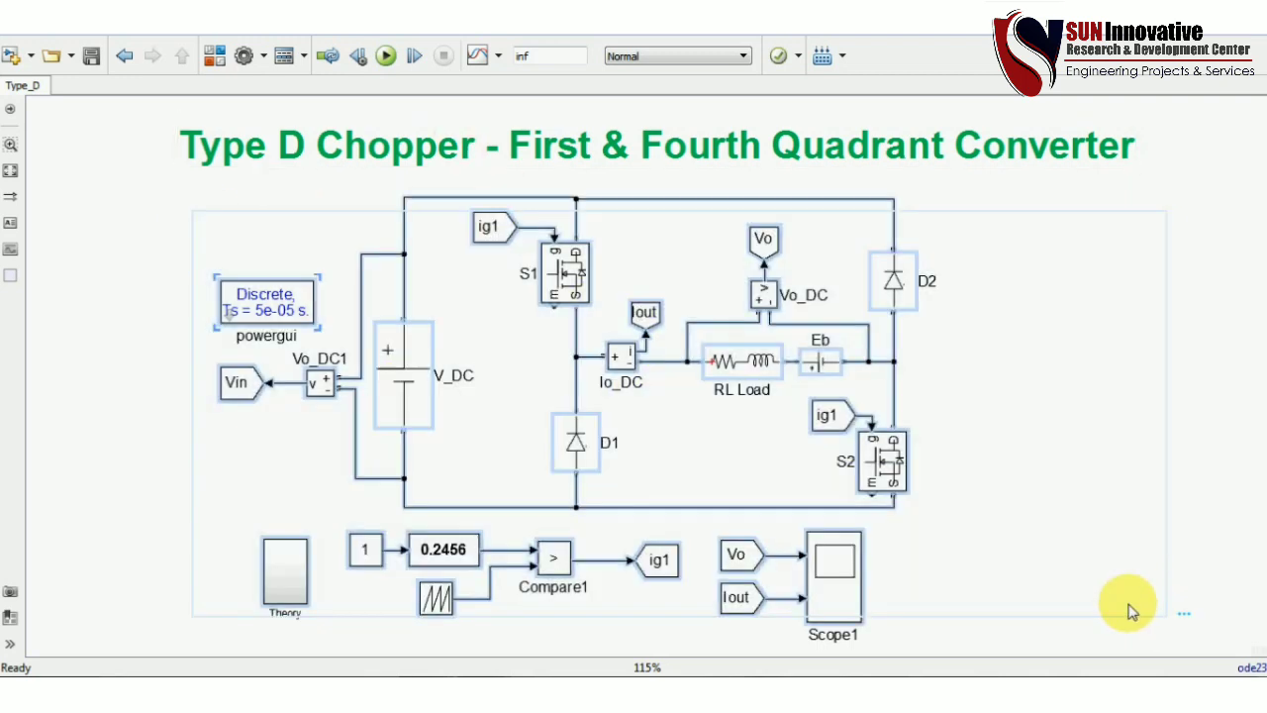
left_click(1129, 605)
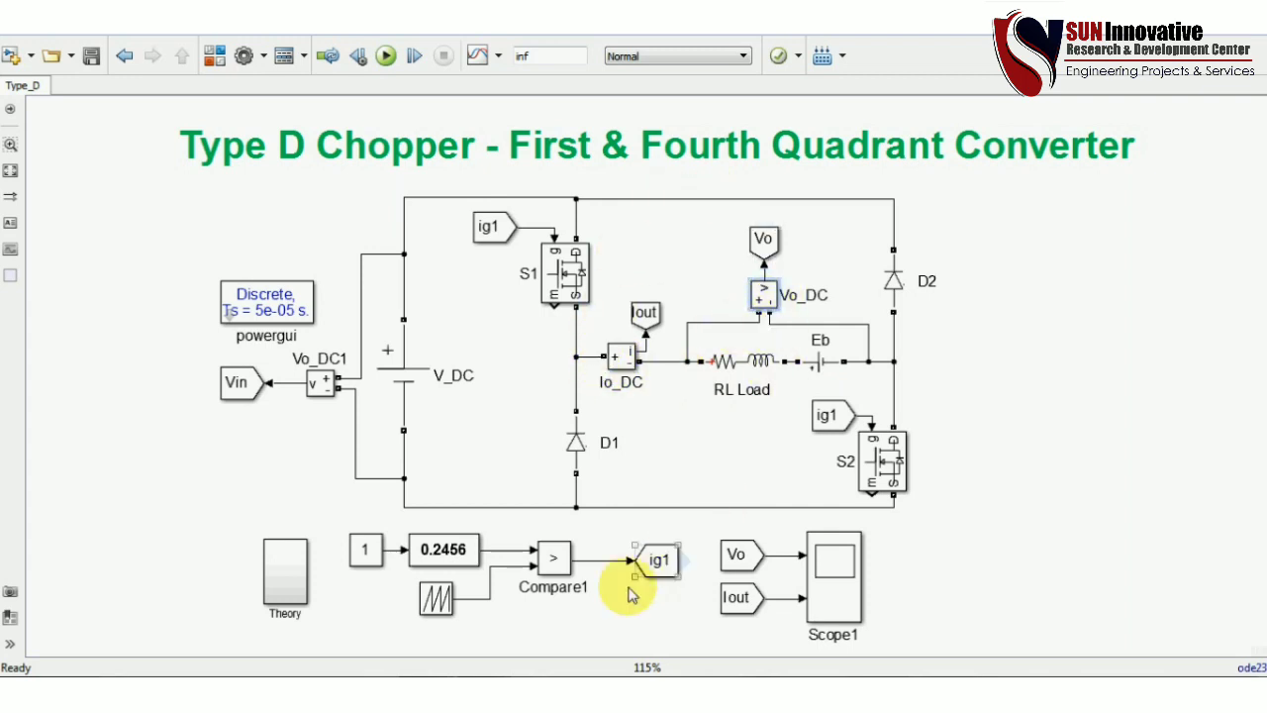
left_click_drag(333, 531, 673, 593)
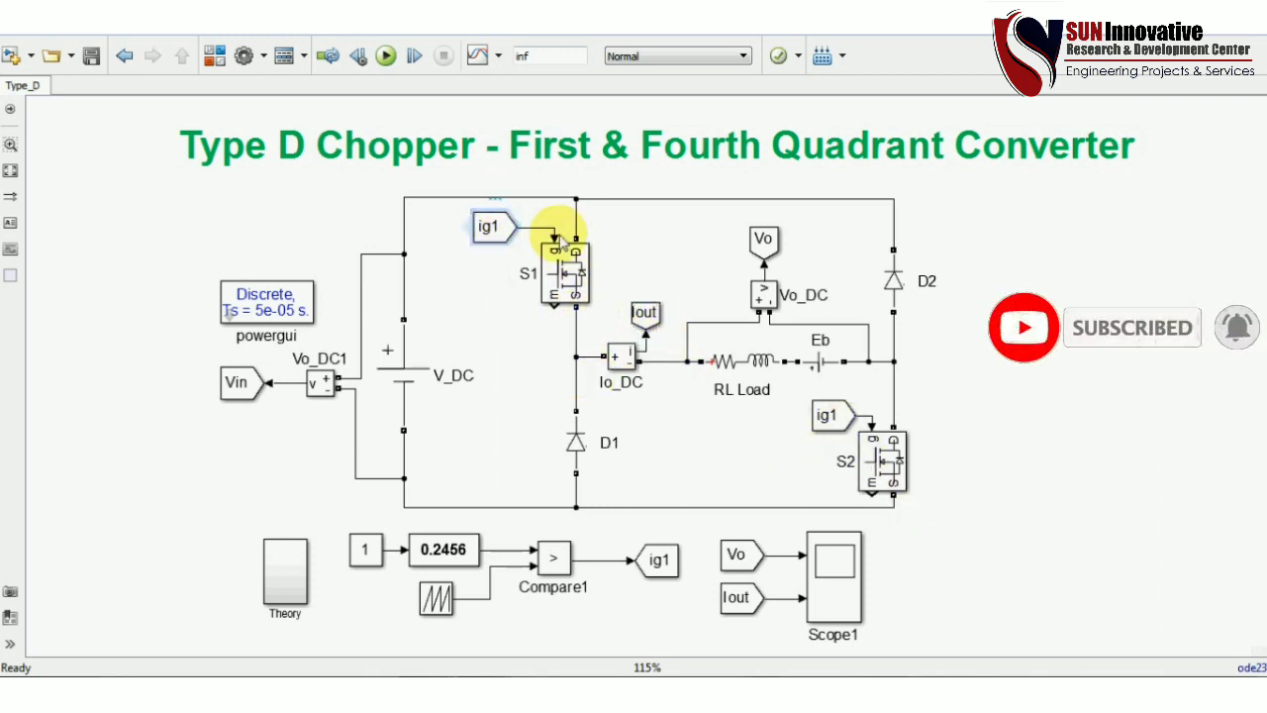
left_click_drag(343, 518, 698, 627)
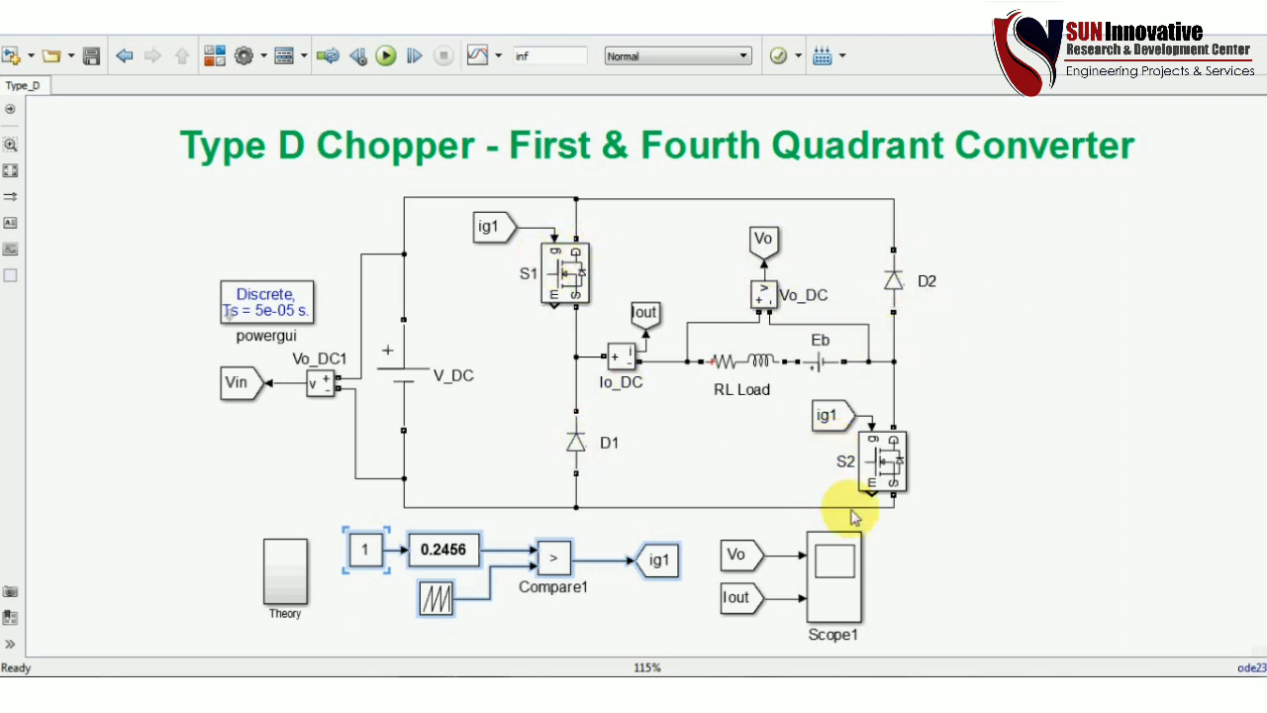
left_click(419, 386)
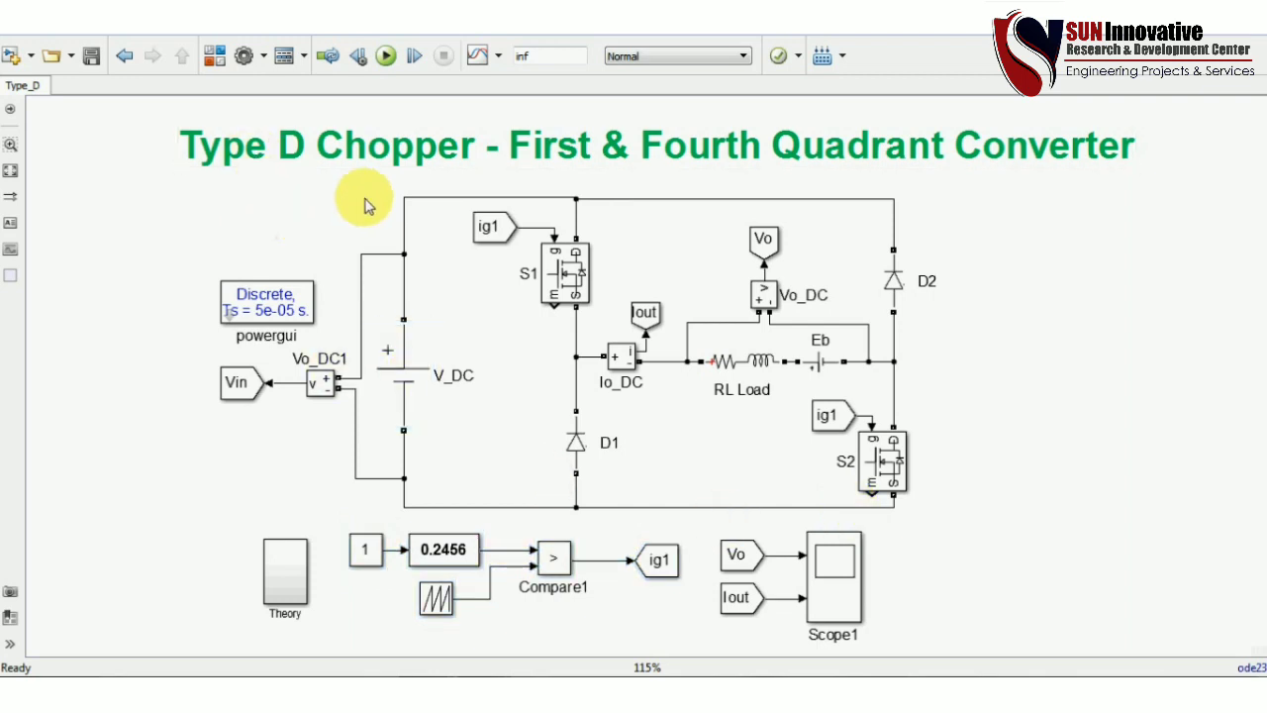
left_click(554, 57)
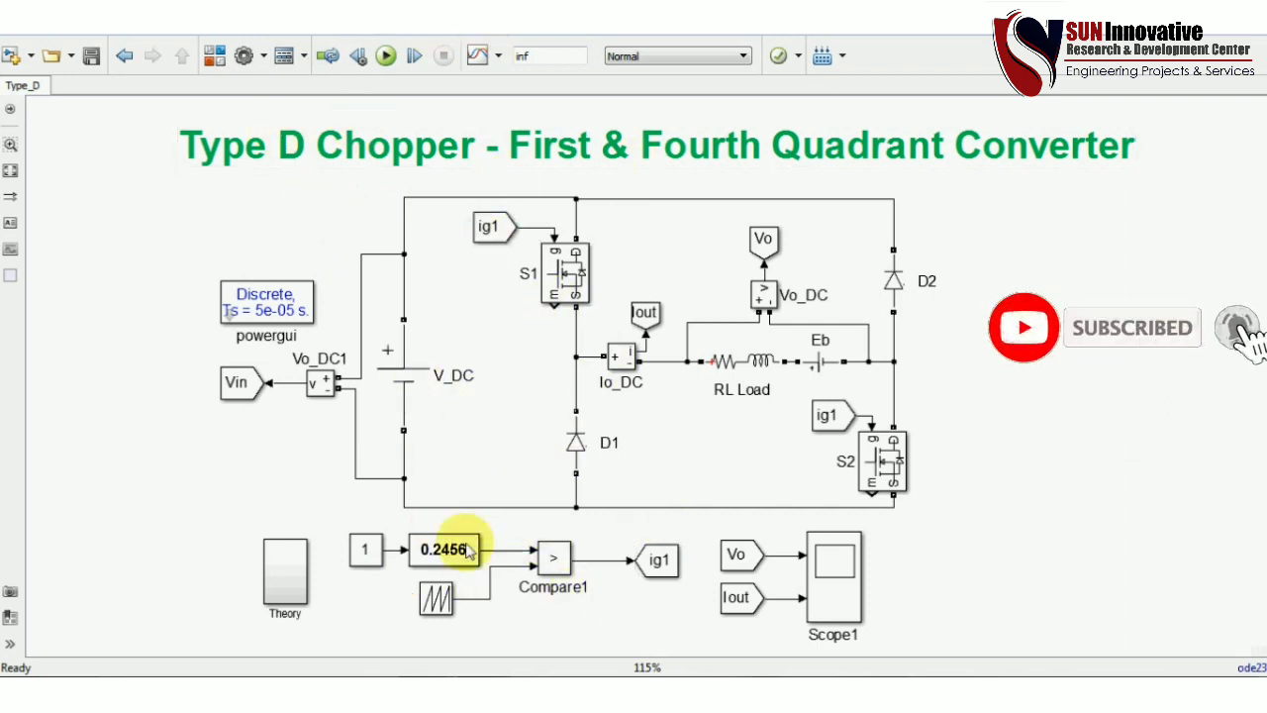
Step: Run the simulation and show the Scope1 output voltage and current waveforms maximized, without the Triggers settings
left_click(386, 58)
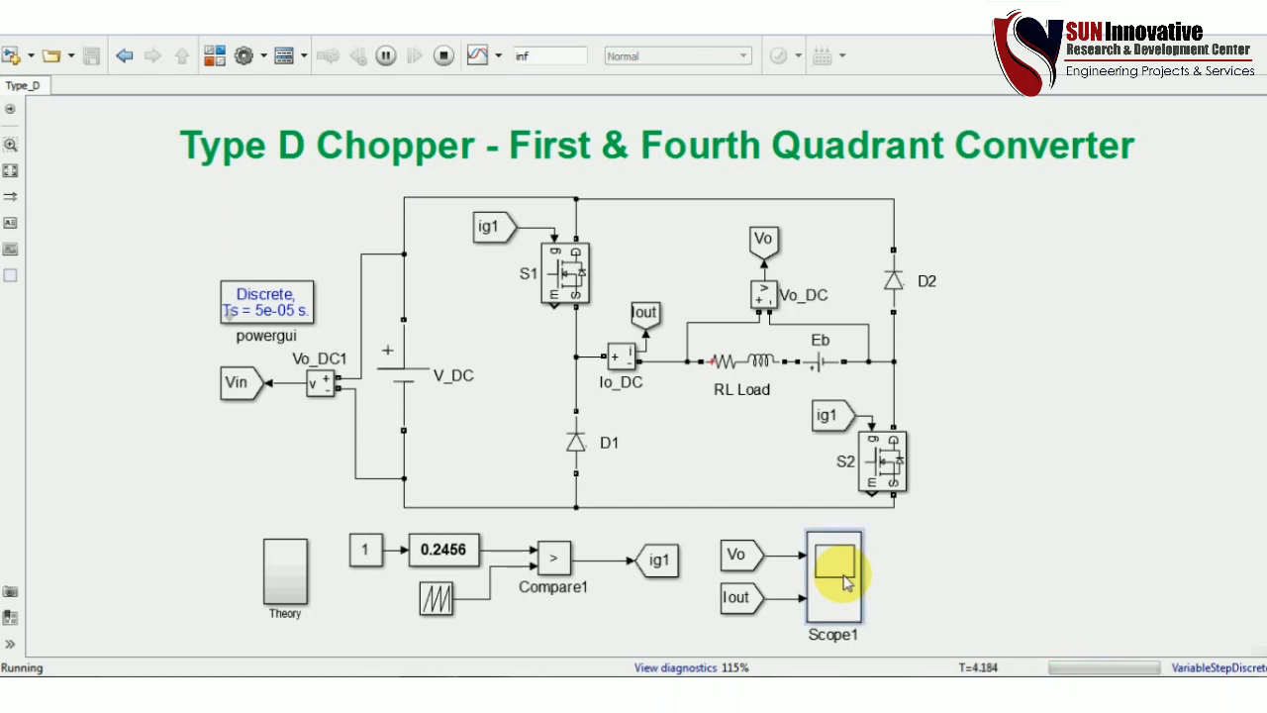
double_click(842, 579)
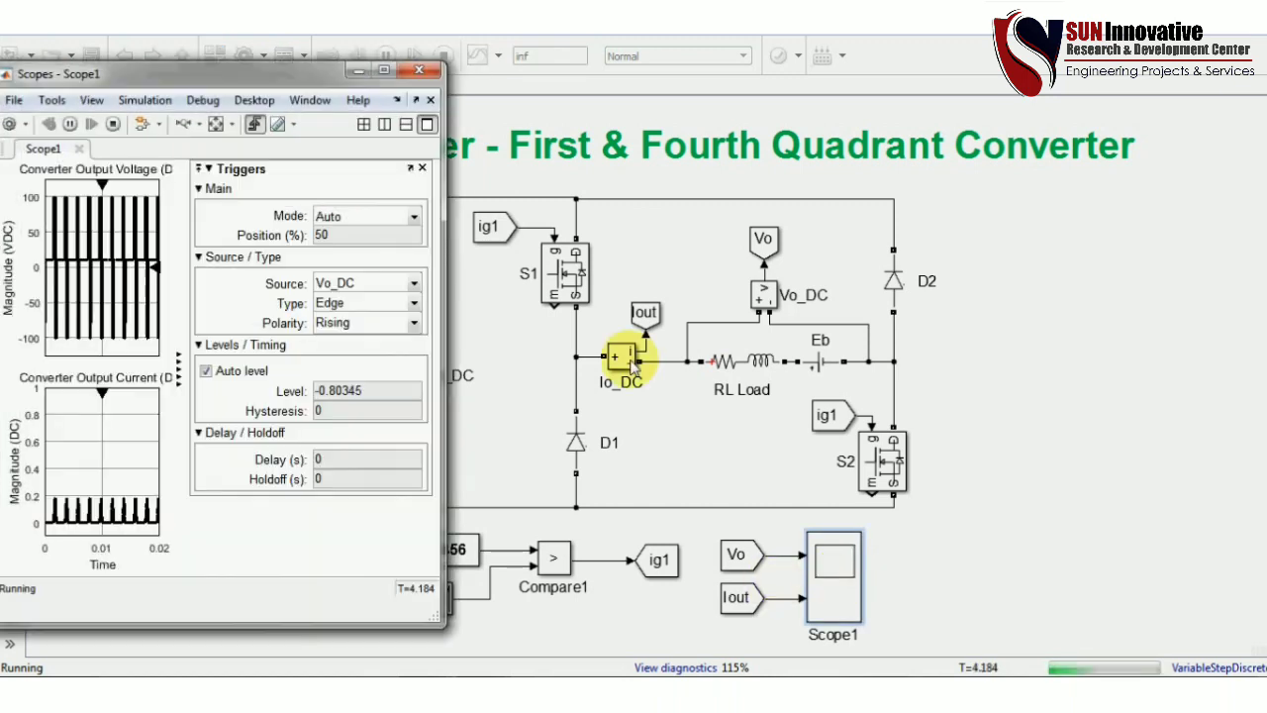
left_click(423, 170)
left_click(386, 69)
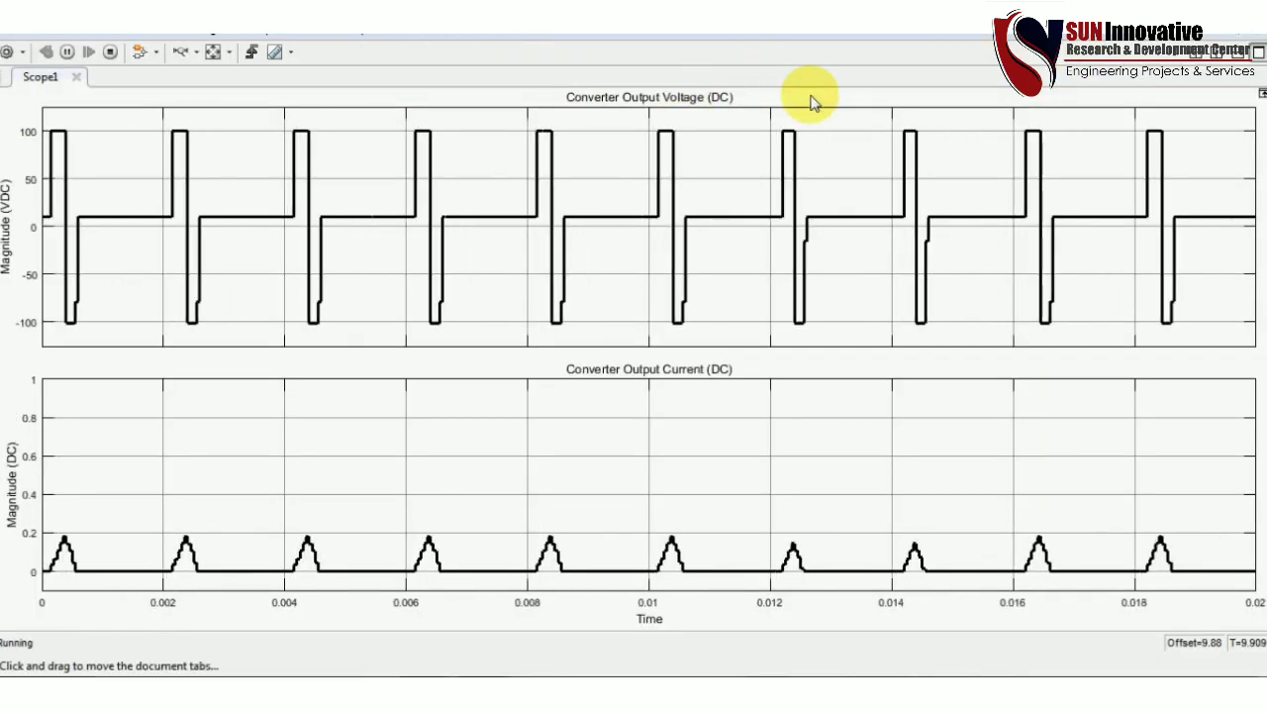
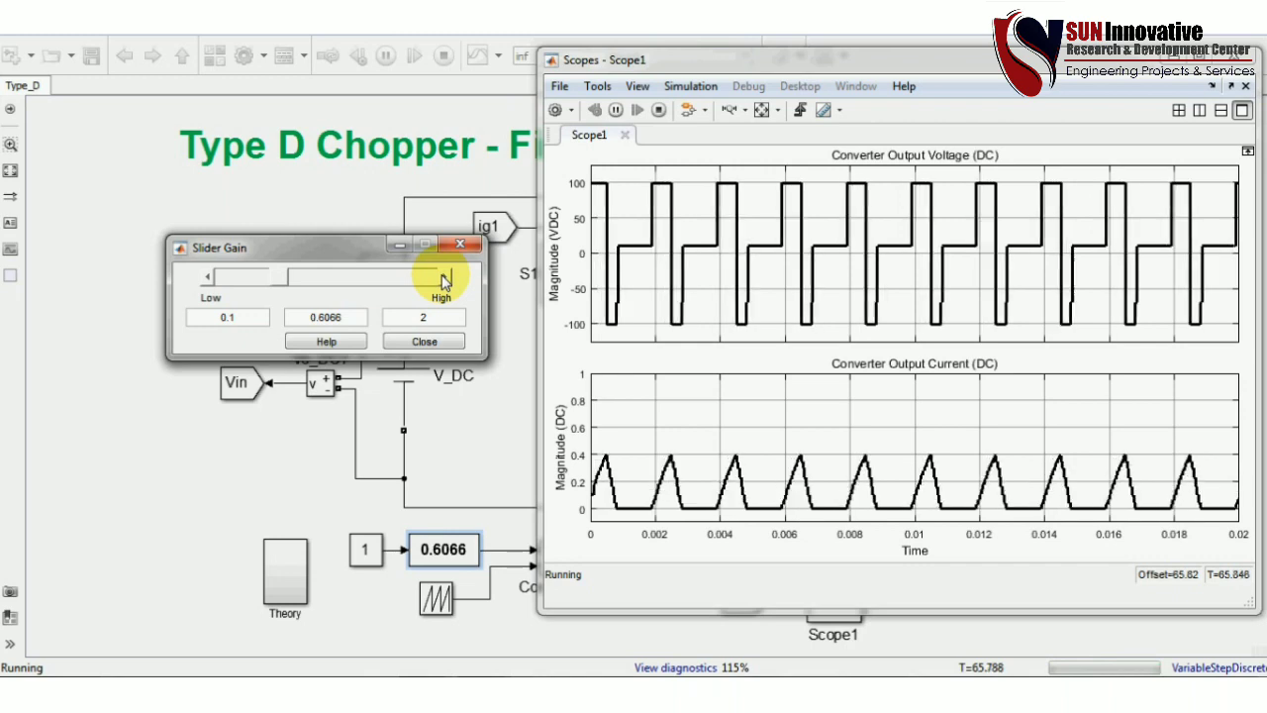
Step: Raise the Slider Gain of the pulse generator to 0.6636 while the simulation runs
left_click(445, 279)
left_click(444, 278)
left_click(445, 278)
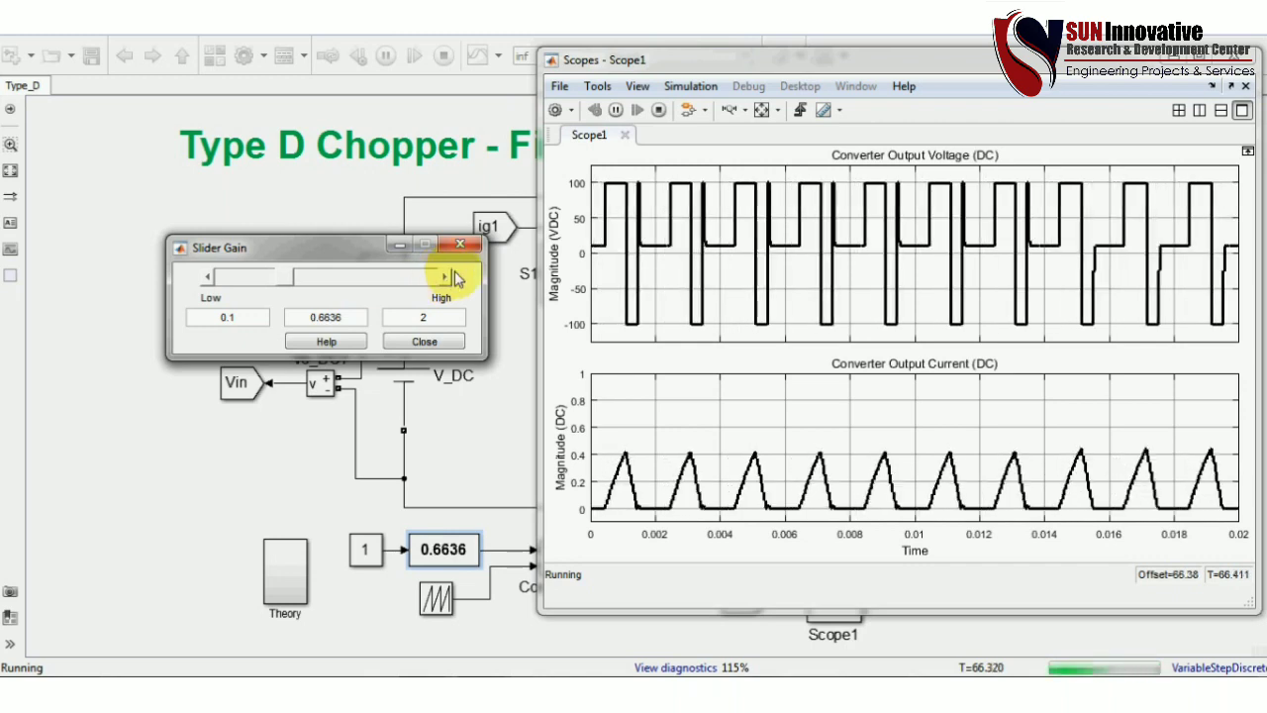
left_click(461, 246)
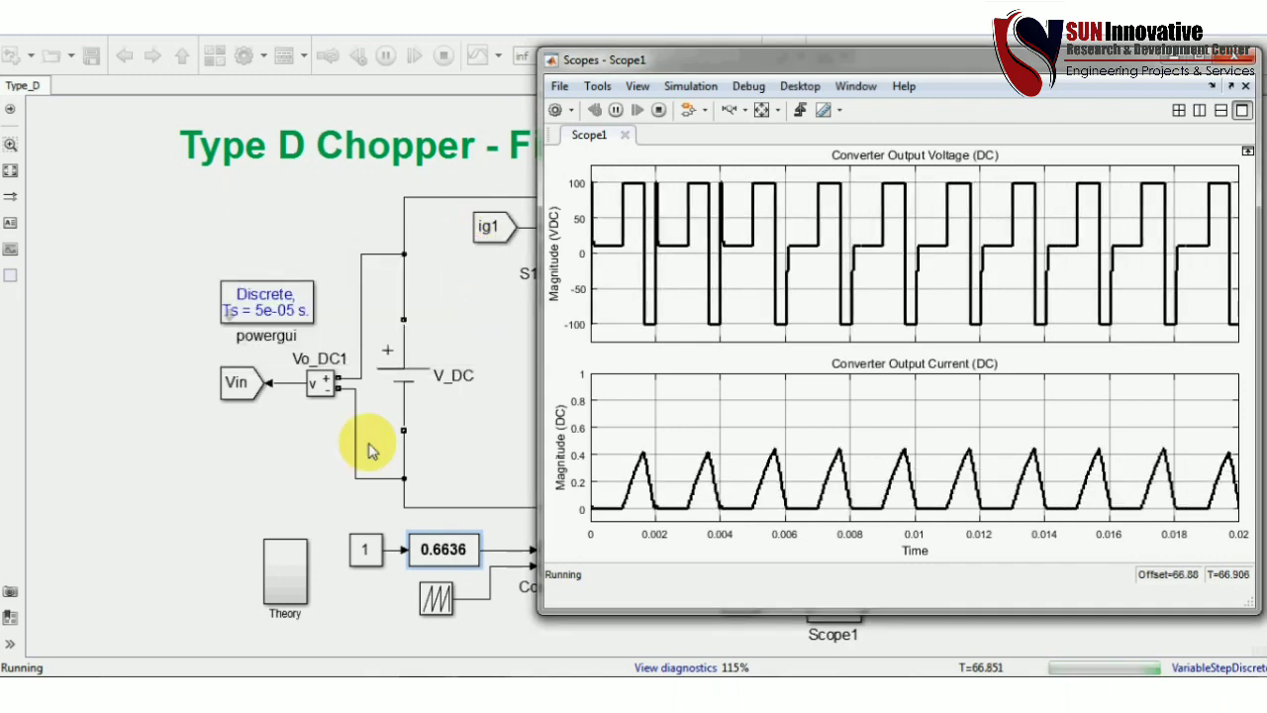
Step: Arrange the Slider Gain dialog and the Scope1 window side by side over the model
left_click(442, 549)
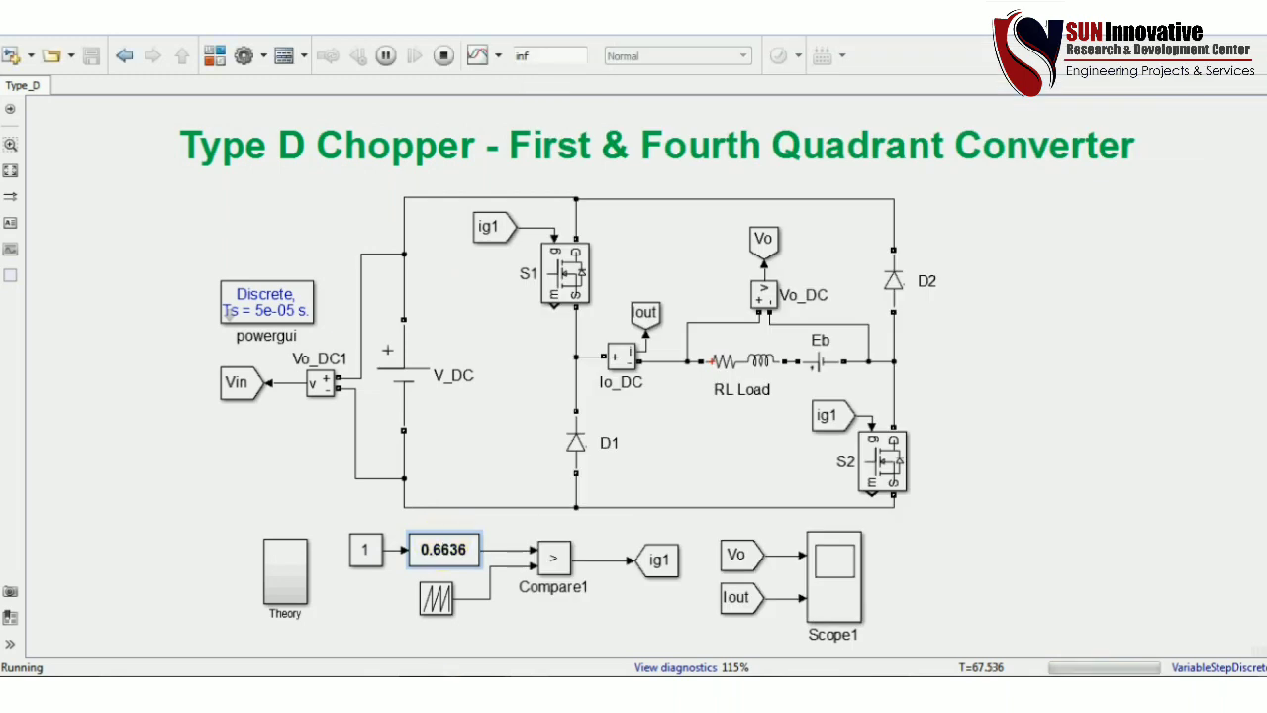
mouse_move(443, 675)
mouse_move(540, 633)
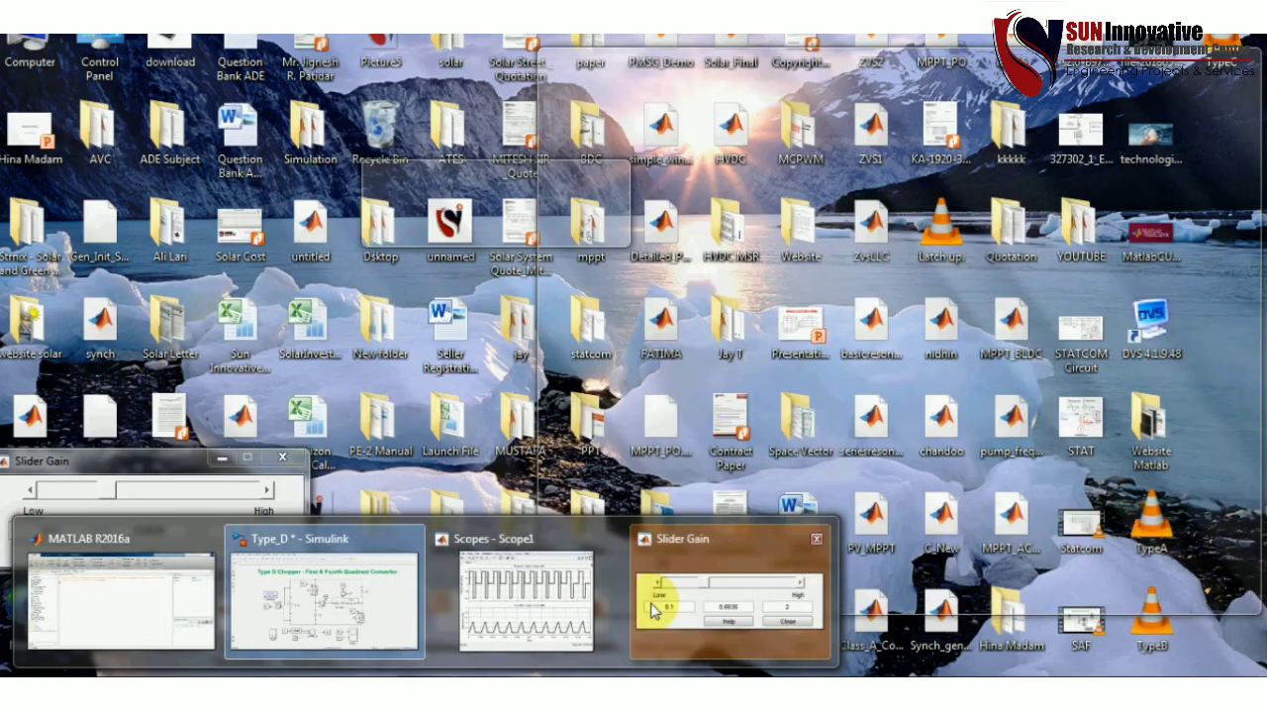
left_click(653, 601)
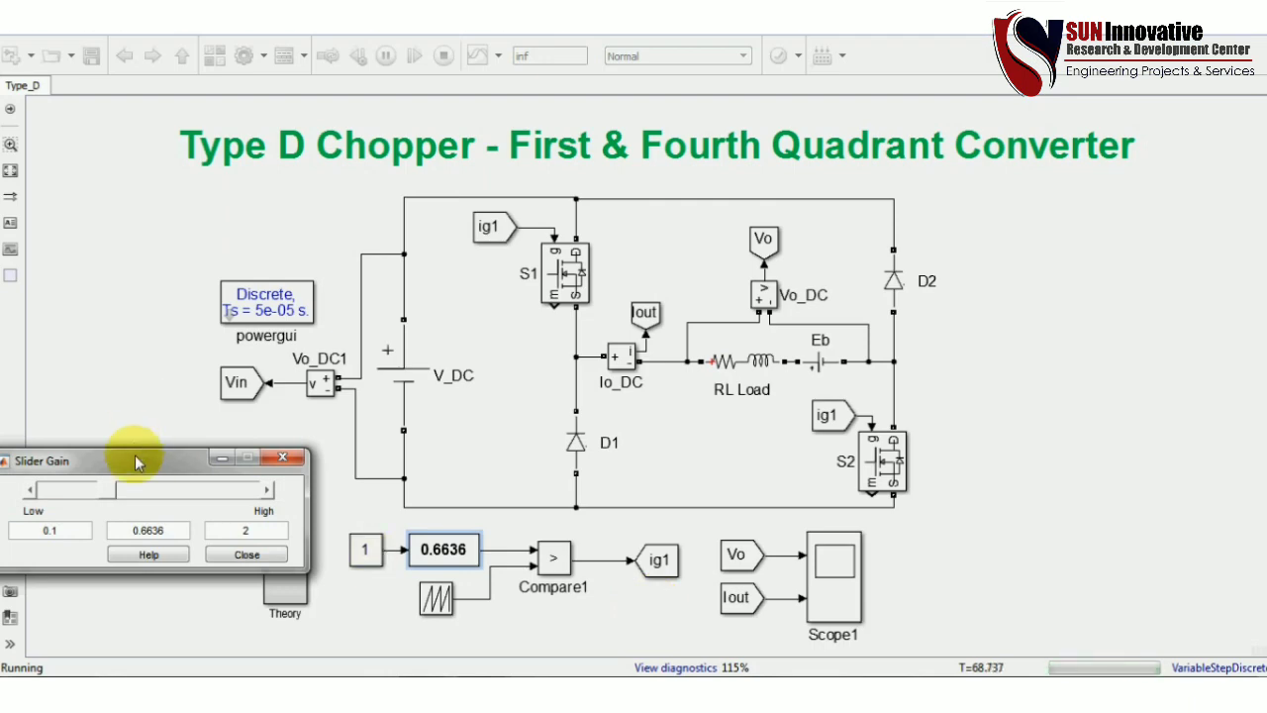
left_click_drag(137, 463, 263, 343)
mouse_move(438, 673)
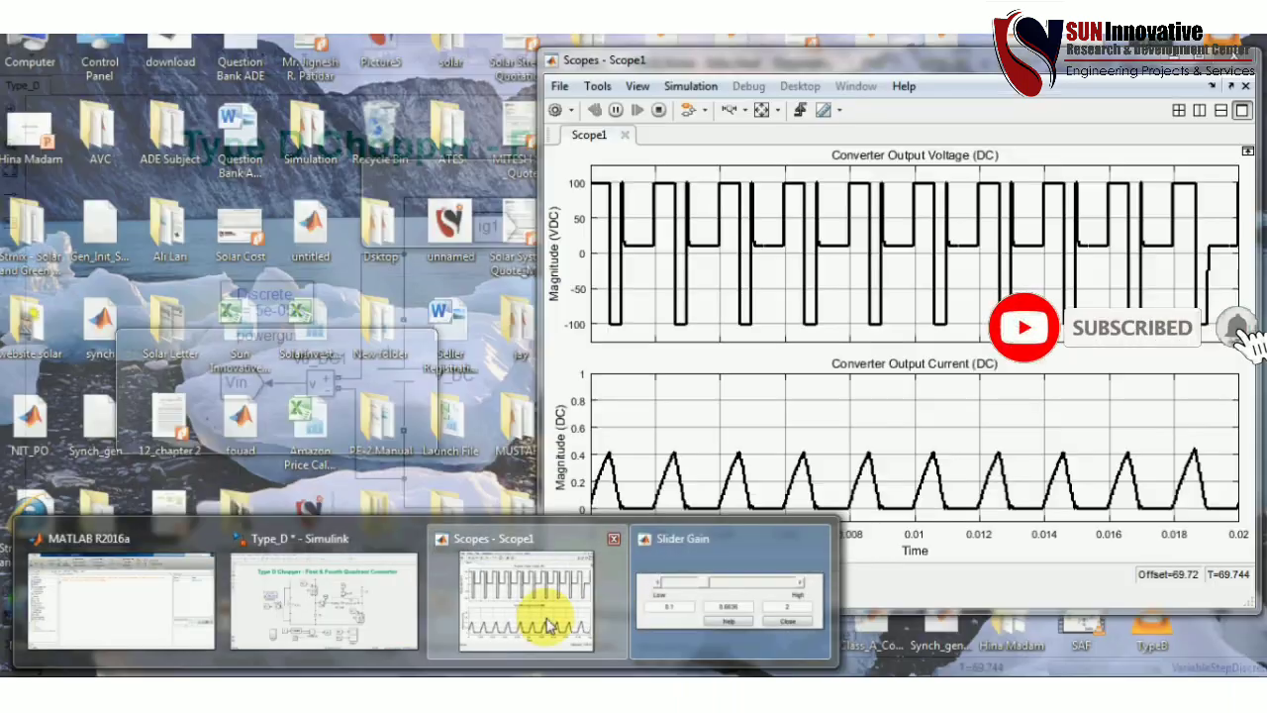
left_click(545, 600)
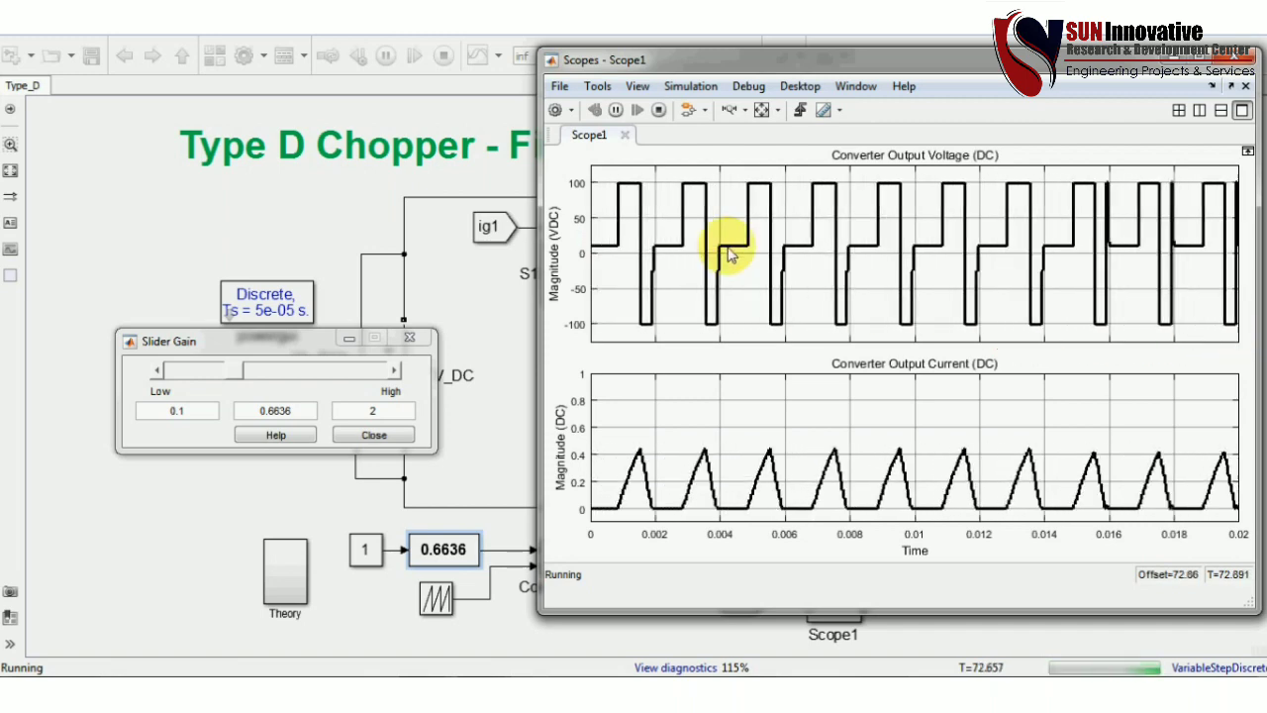
Step: Increase the Slider Gain in increments to 1.5946 while watching the Scope1 waveforms
left_click(394, 371)
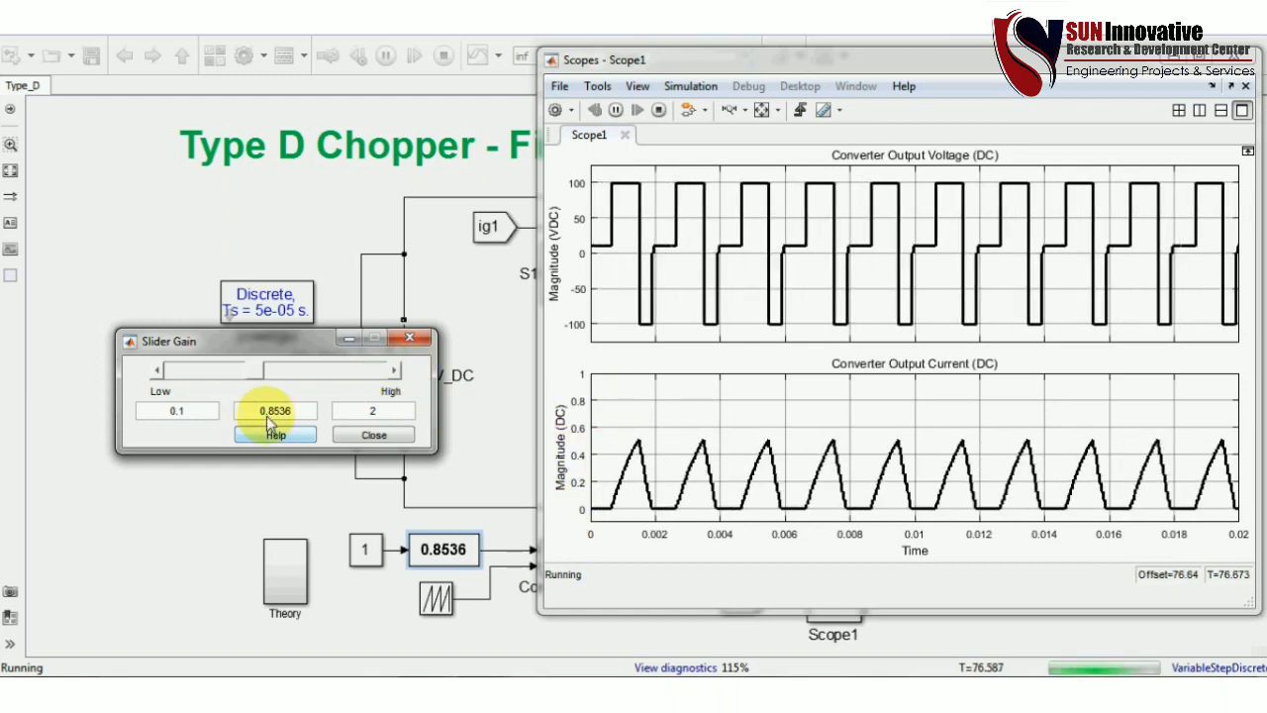
double_click(396, 372)
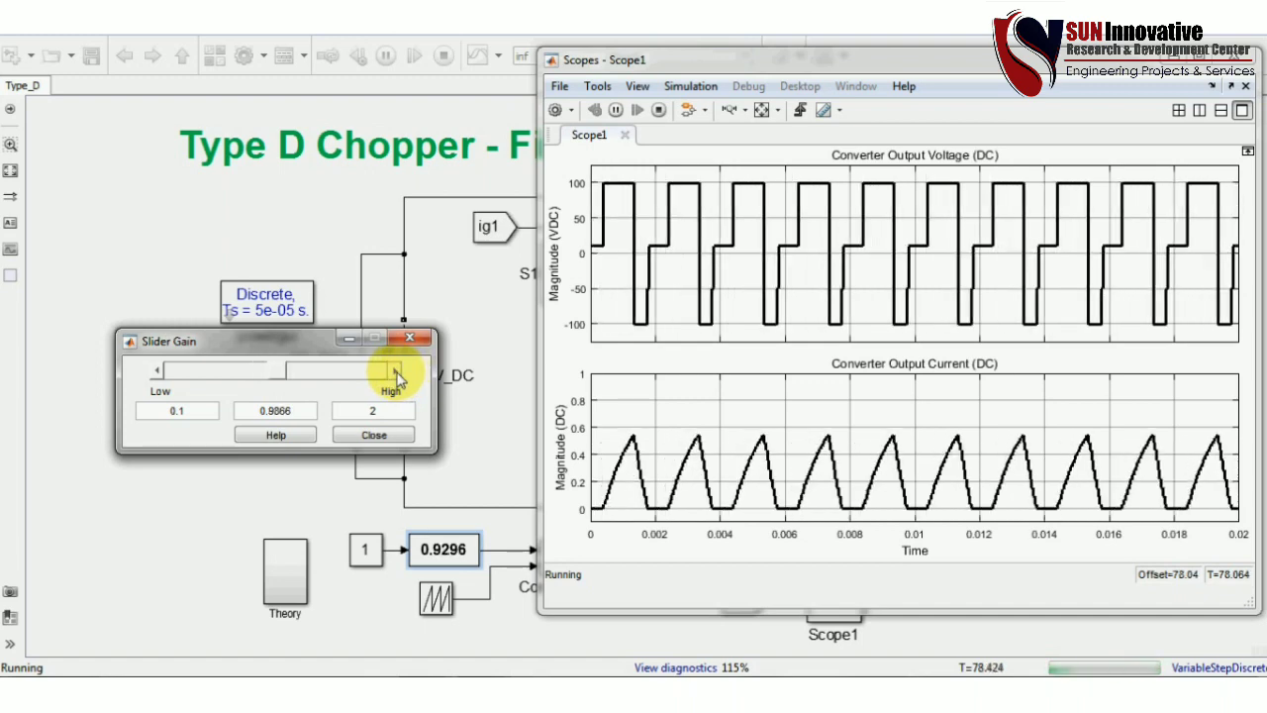
left_click(396, 372)
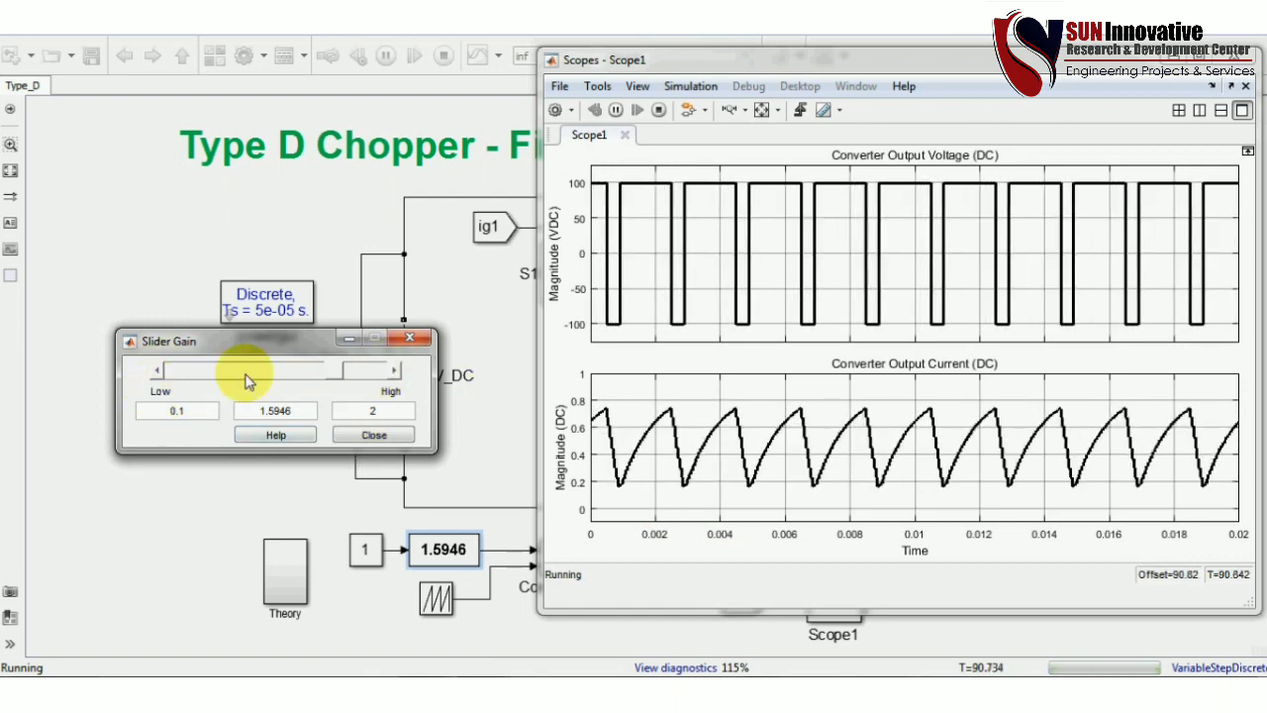
Step: Open the Theory subsystem and place the Scope1 window beside its reference waveforms to compare the output voltage and current
left_click(249, 222)
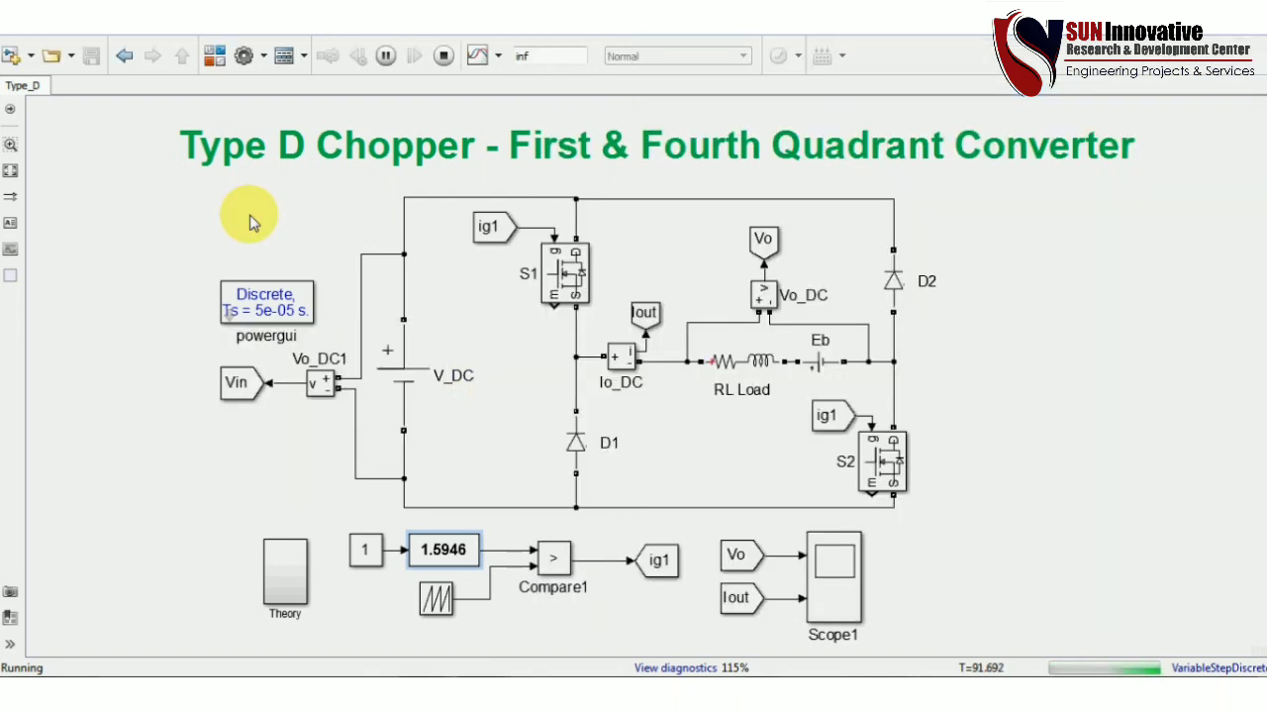
double_click(279, 579)
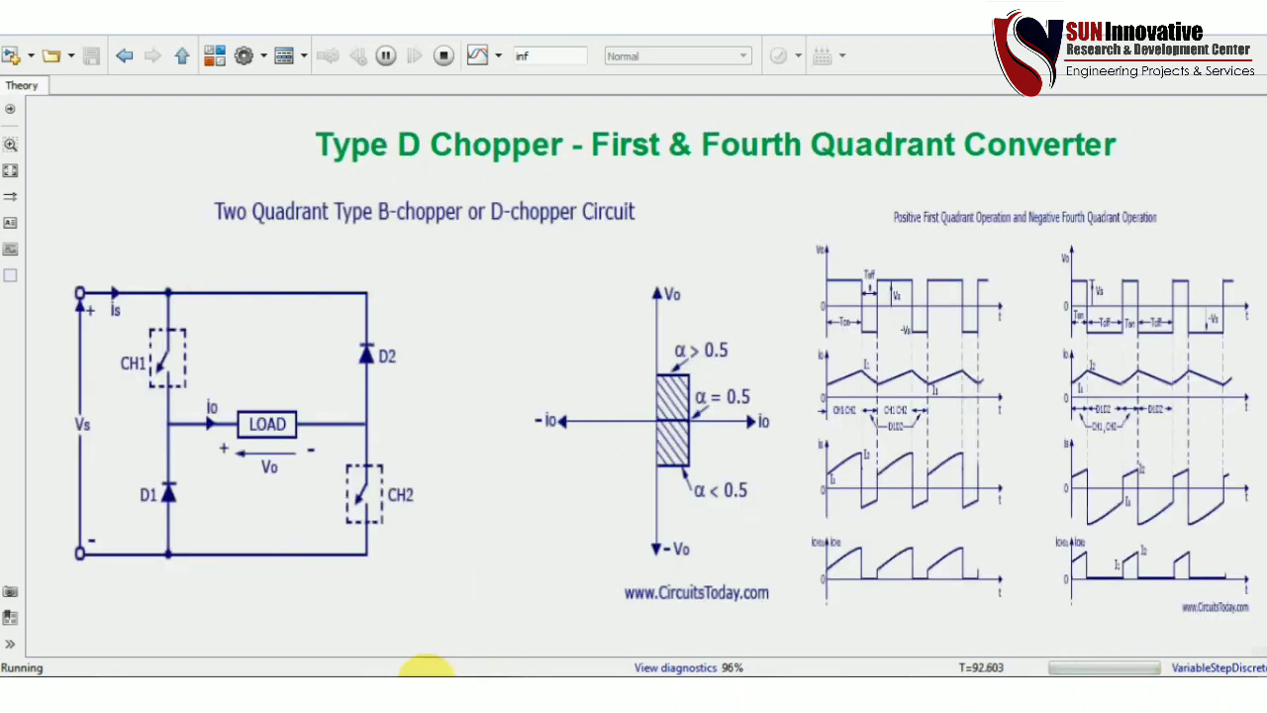
mouse_move(424, 674)
left_click(600, 587)
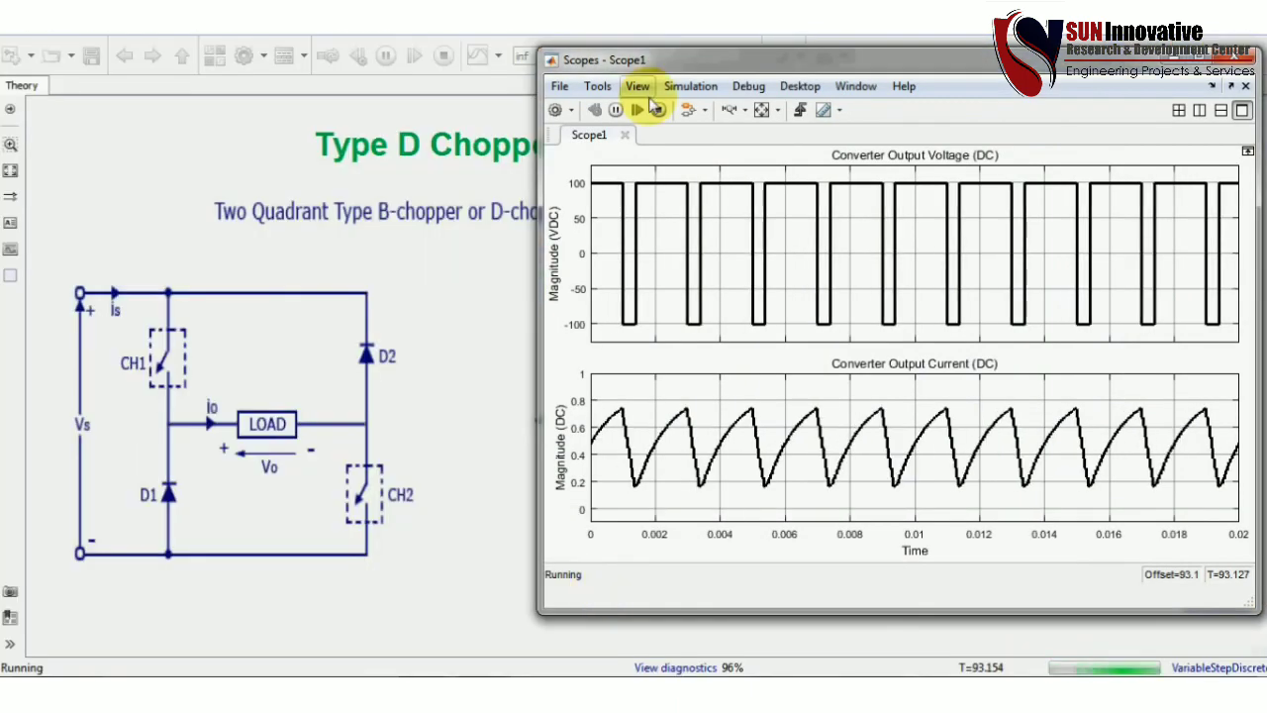
left_click_drag(782, 71, 298, 95)
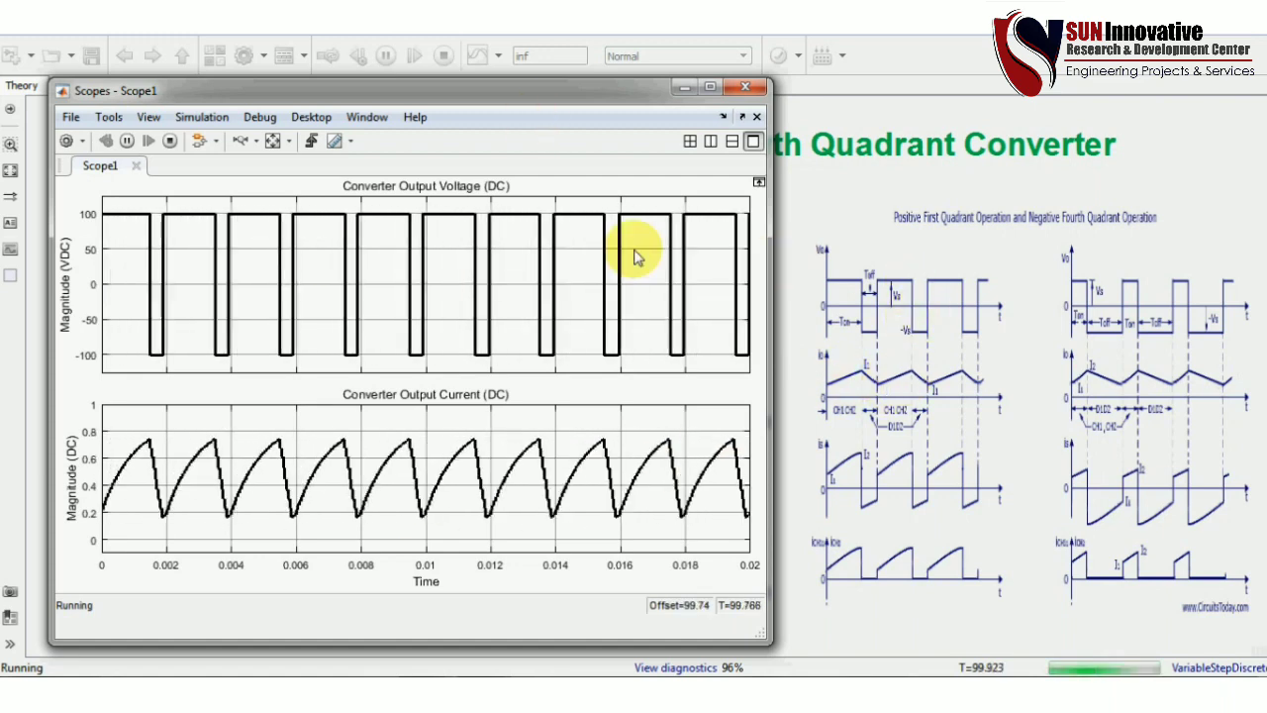
left_click_drag(485, 91, 347, 112)
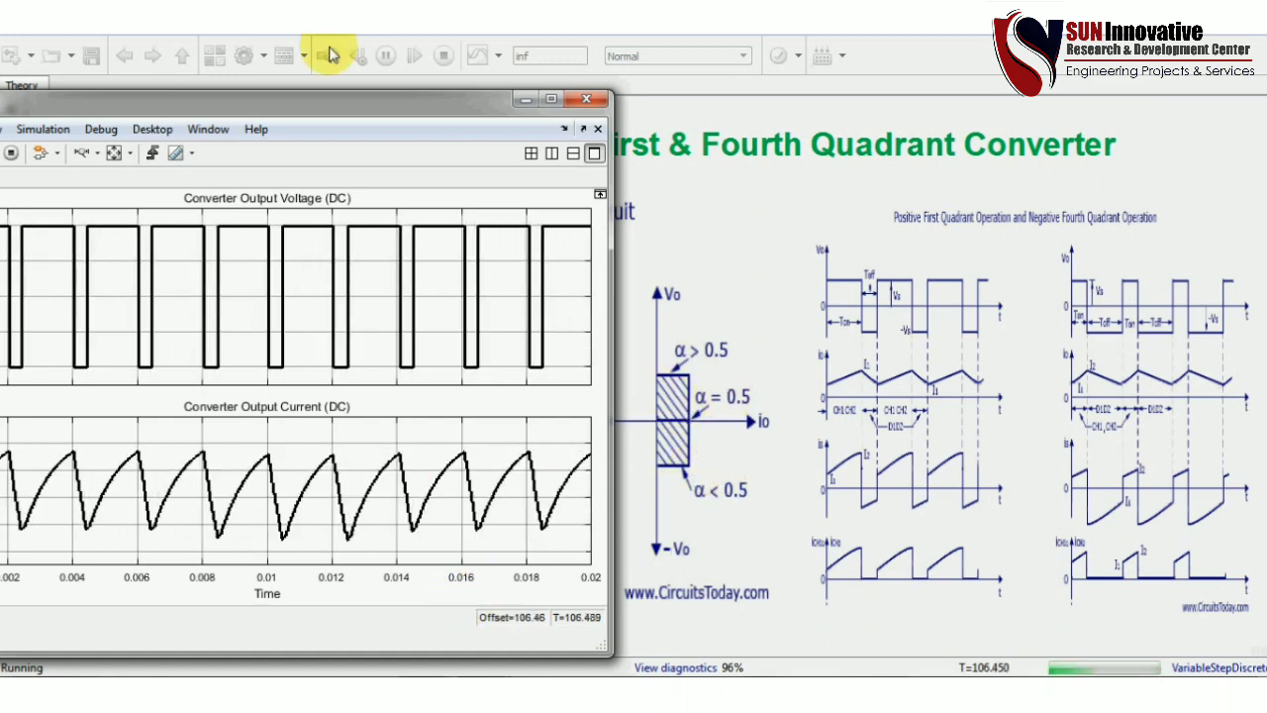
left_click_drag(359, 108, 759, 113)
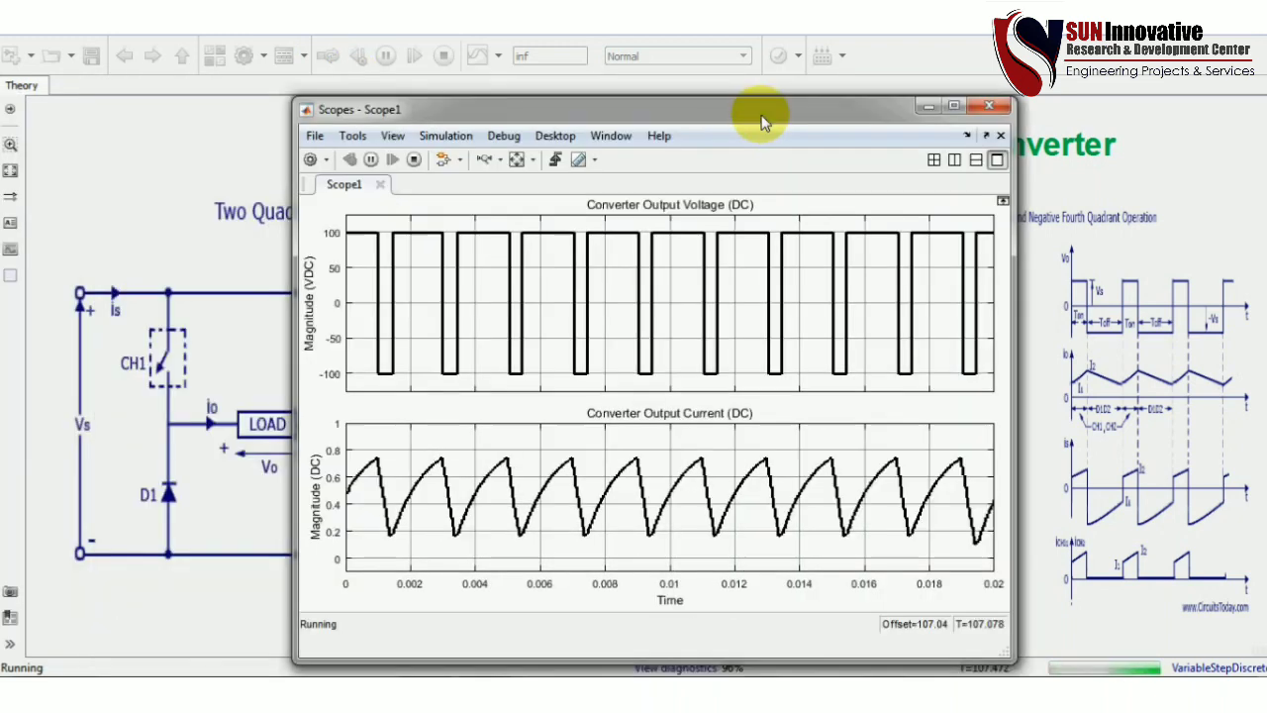
Step: Put the Scope1 window behind the model, return to the top level and reopen the Theory subsystem
left_click(204, 149)
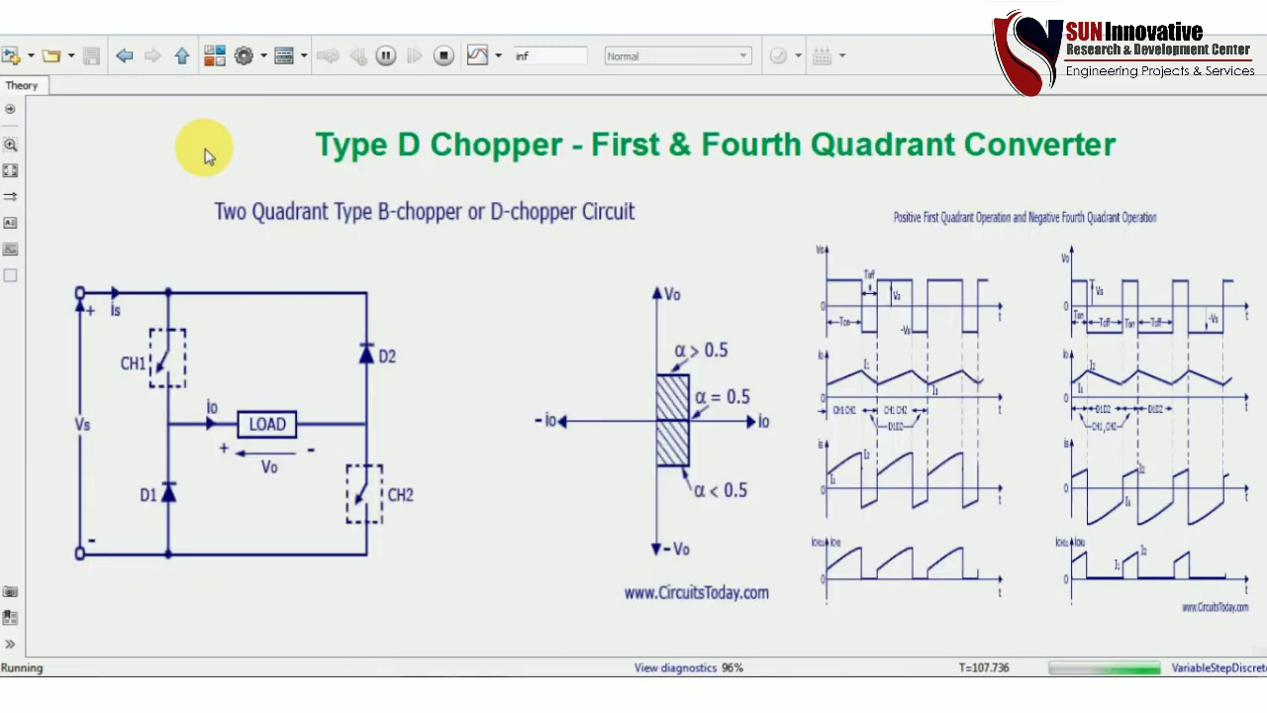
left_click(182, 56)
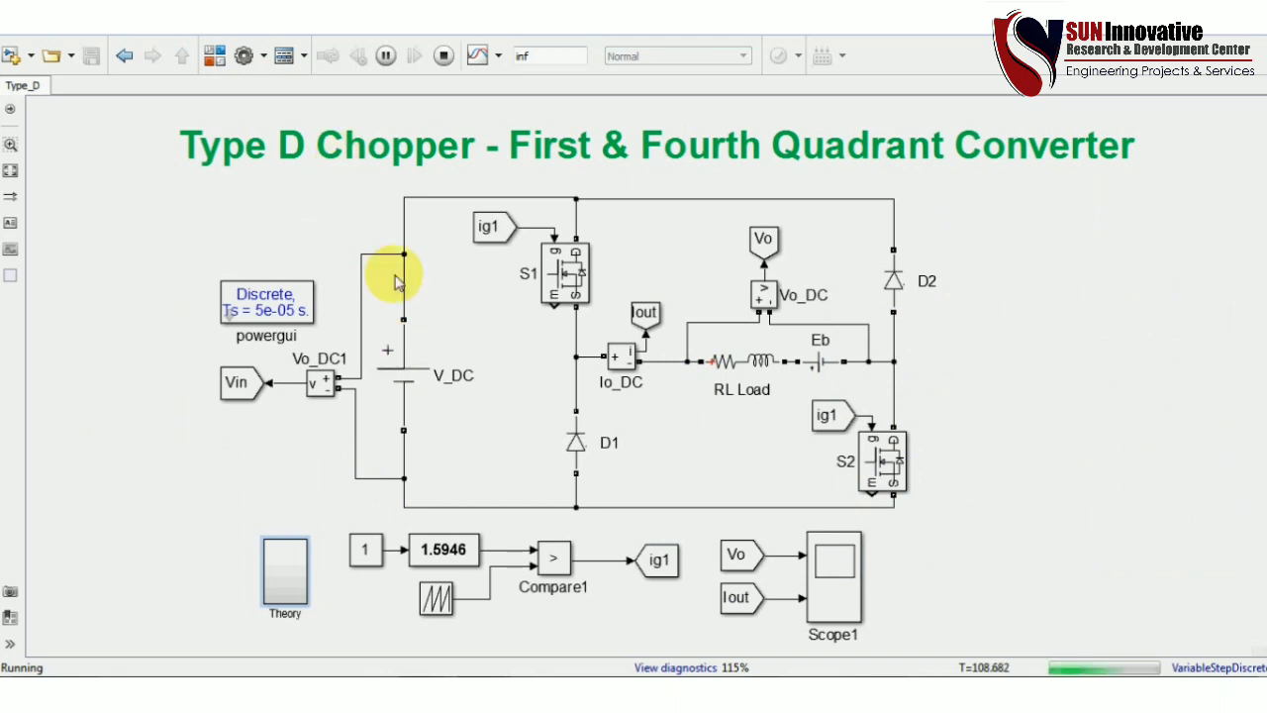
double_click(273, 571)
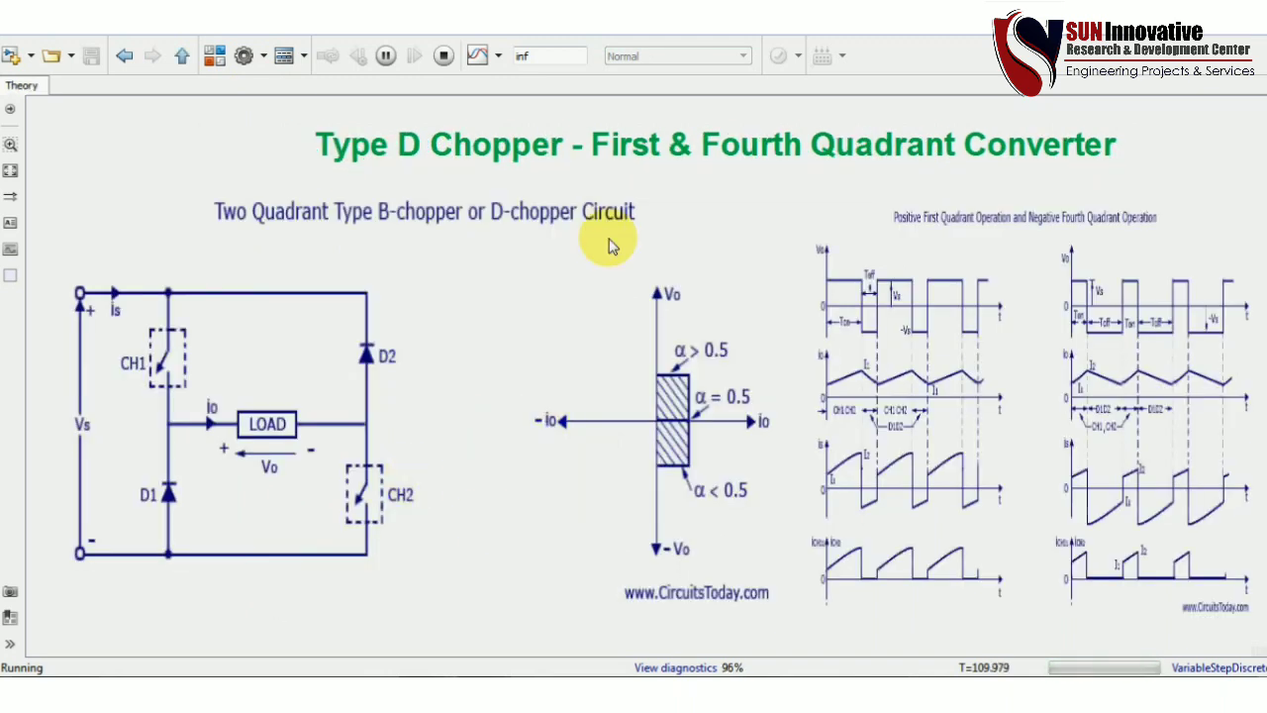